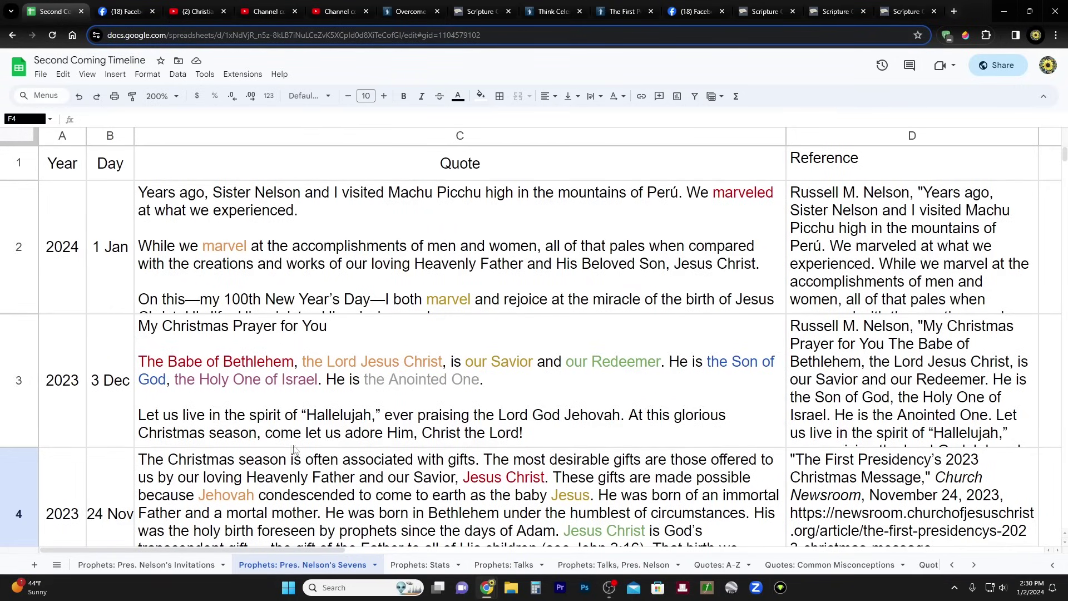
Review the dated quotes from 2023 and 2024 in the Prophets: Pres. Nelson's Sevens sheet
scroll(173, 377, down, 1)
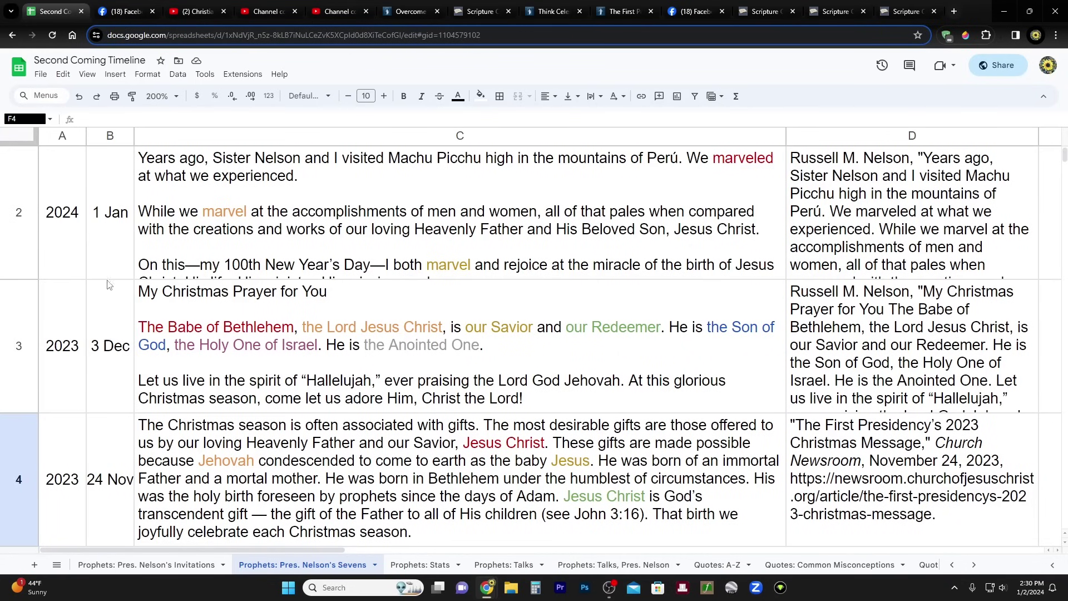
scroll(28, 389, down, 1)
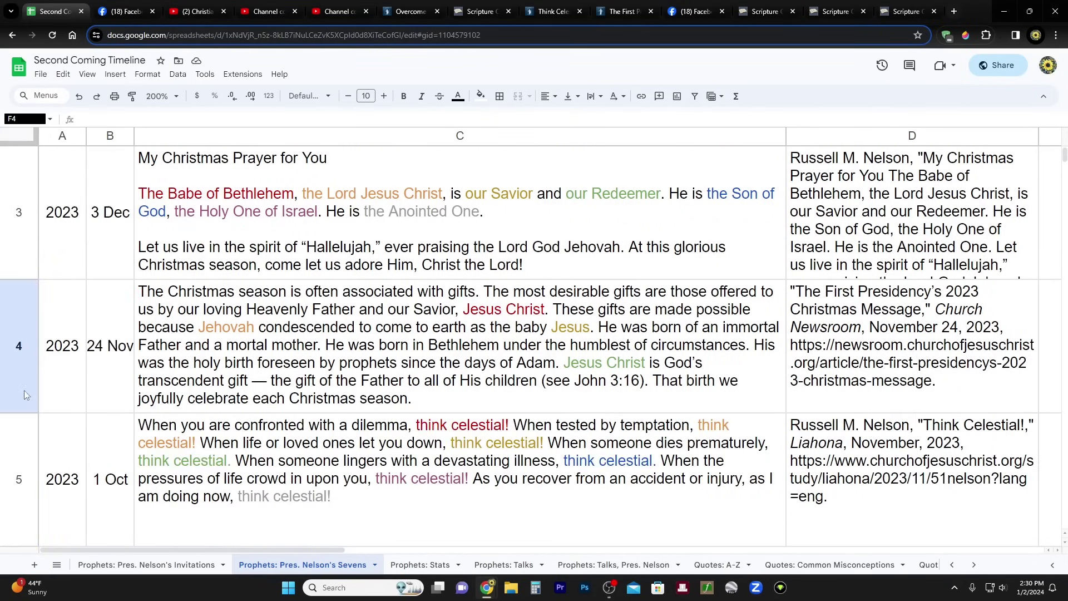
scroll(239, 495, up, 2)
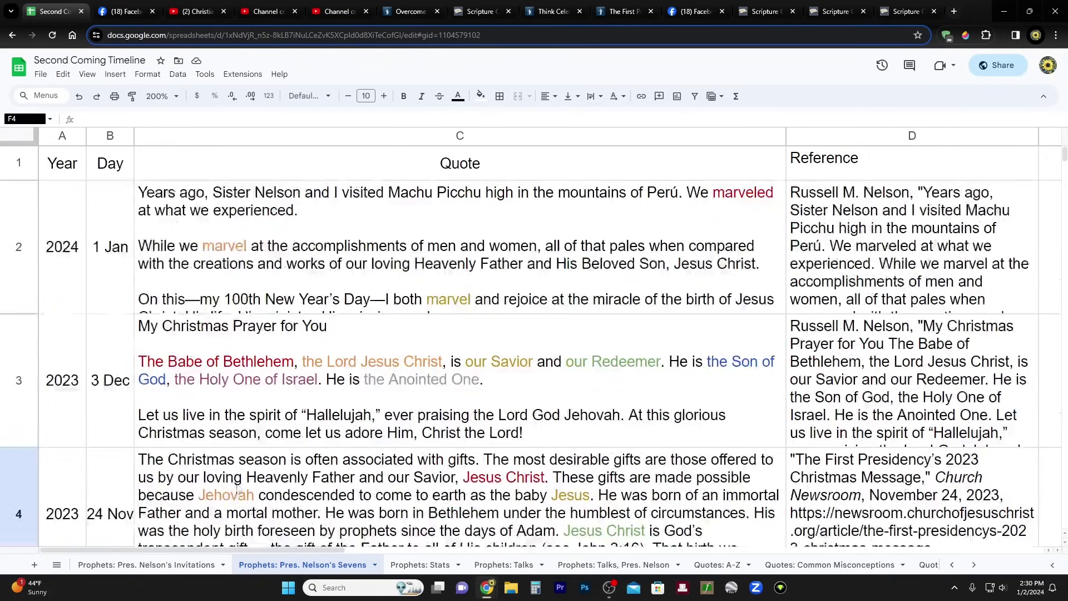
scroll(239, 462, down, 3)
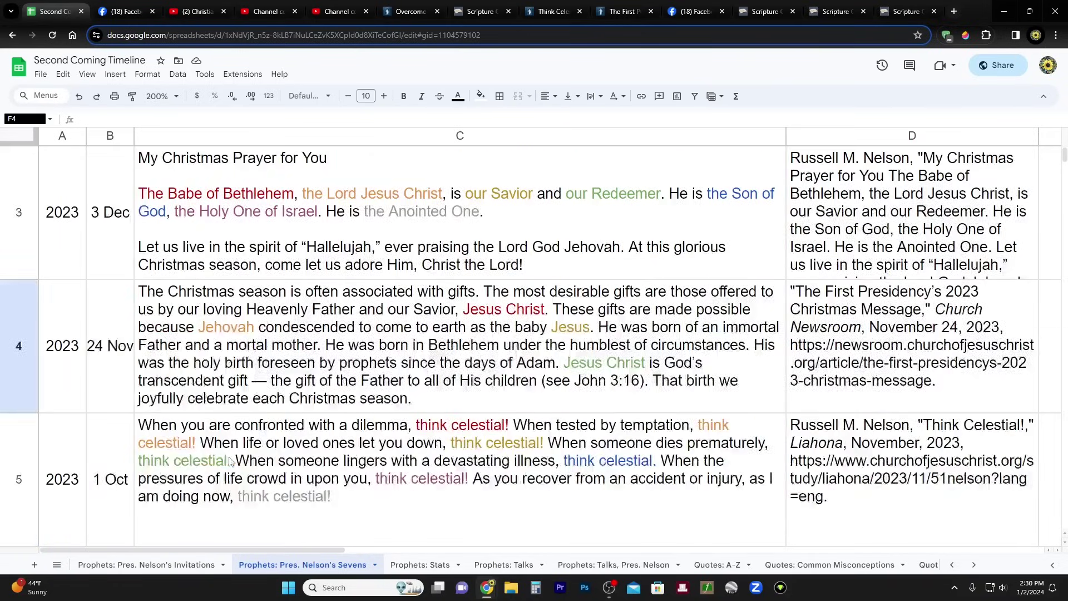
scroll(192, 445, up, 1)
scroll(127, 405, up, 2)
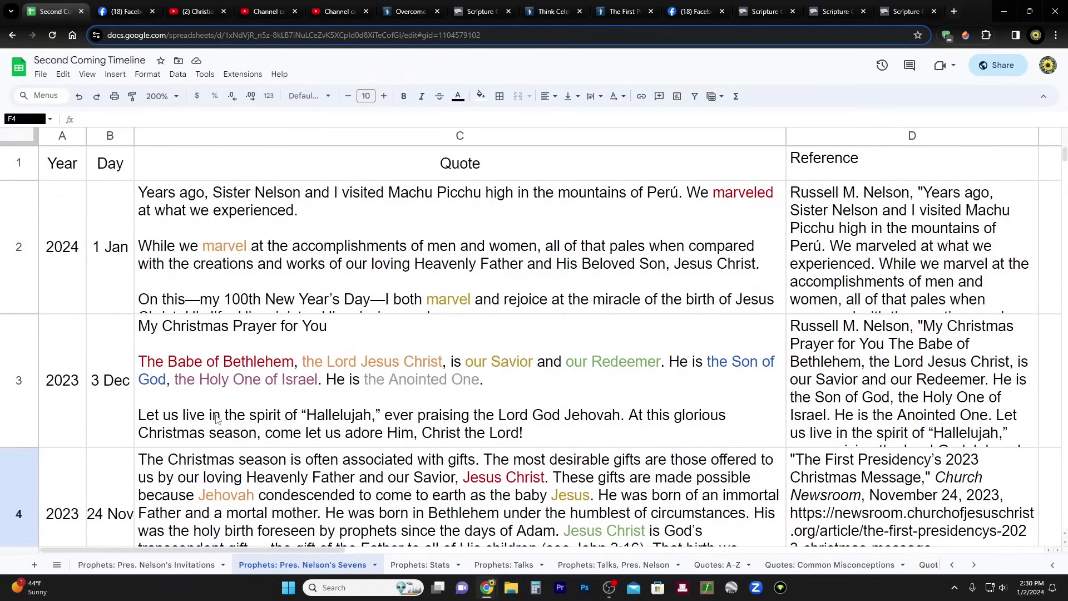
scroll(217, 420, down, 2)
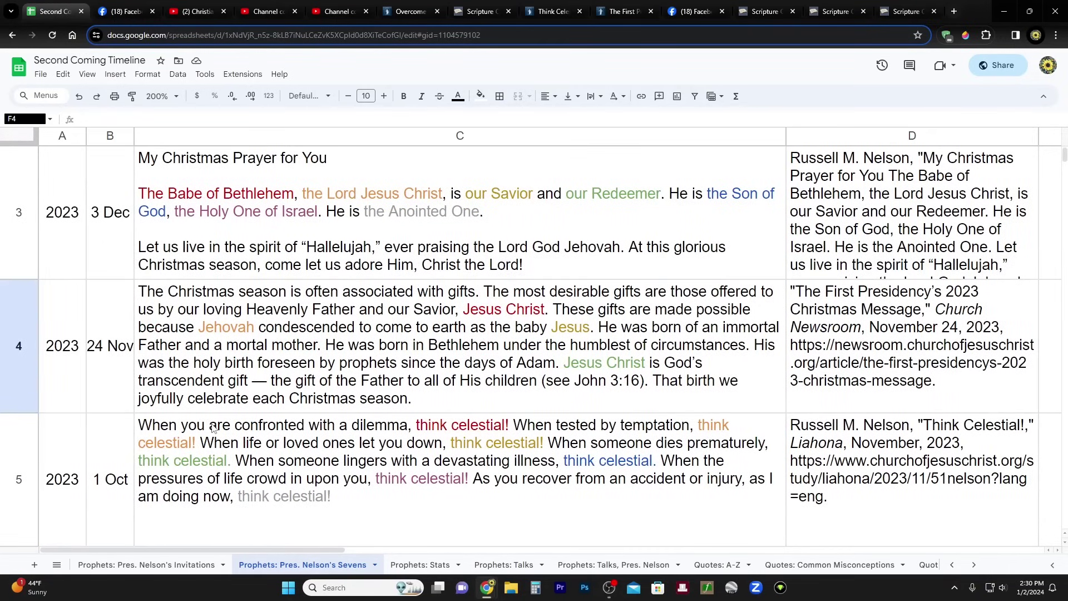
scroll(211, 453, up, 1)
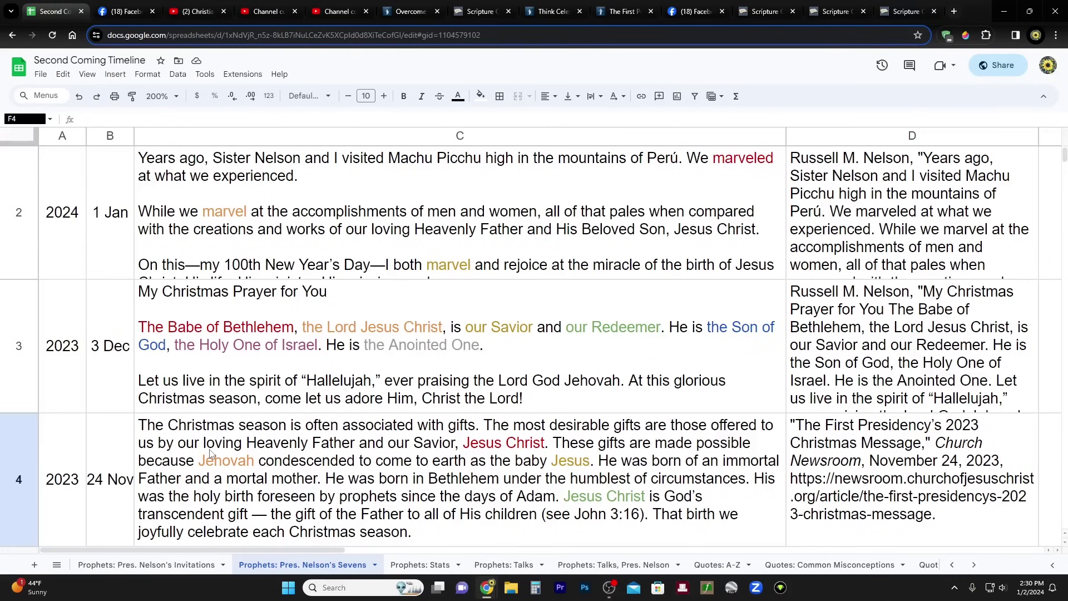
scroll(211, 453, up, 1)
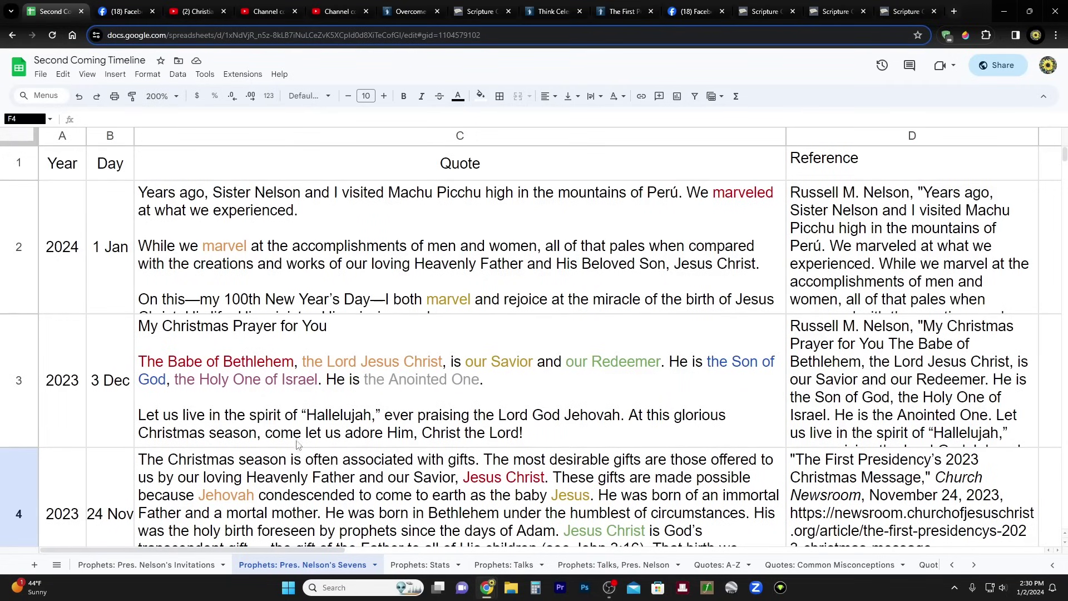
Open the Prophets: Talks sheet and set its zoom to 150%
click(502, 565)
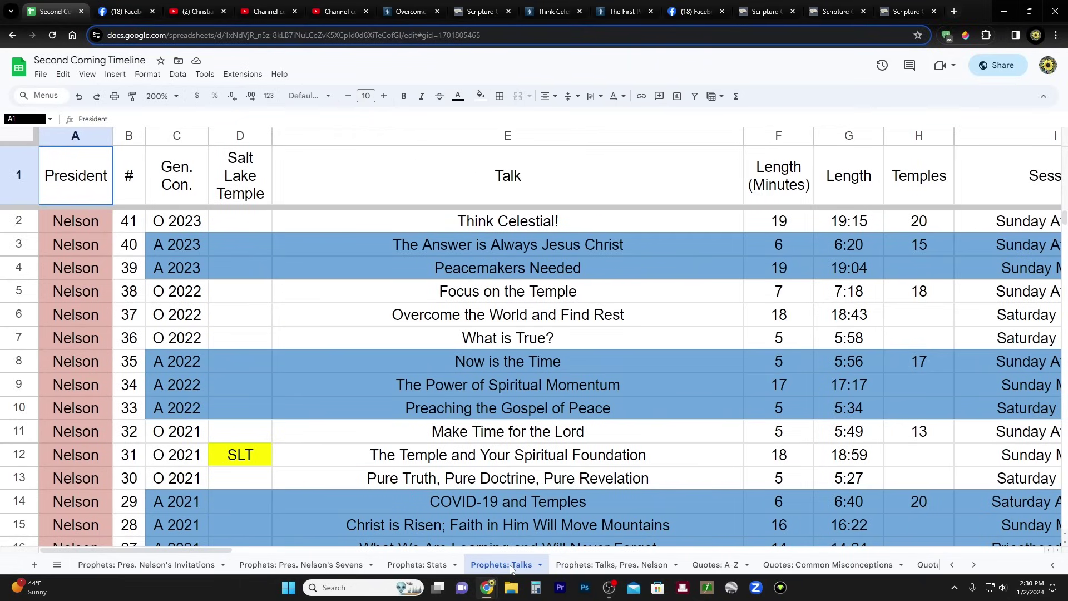
click(176, 98)
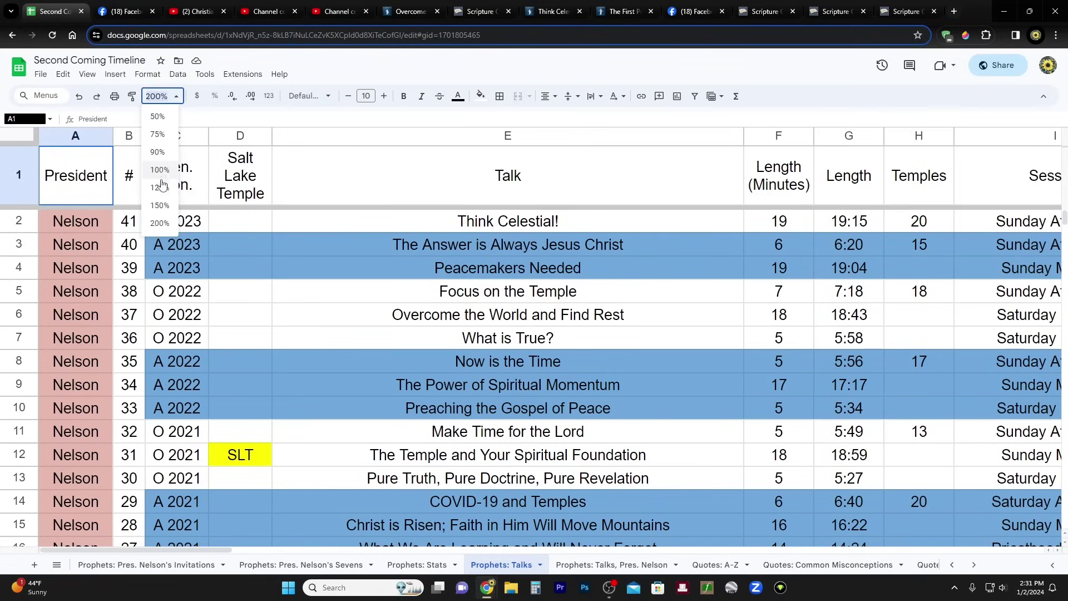
click(160, 205)
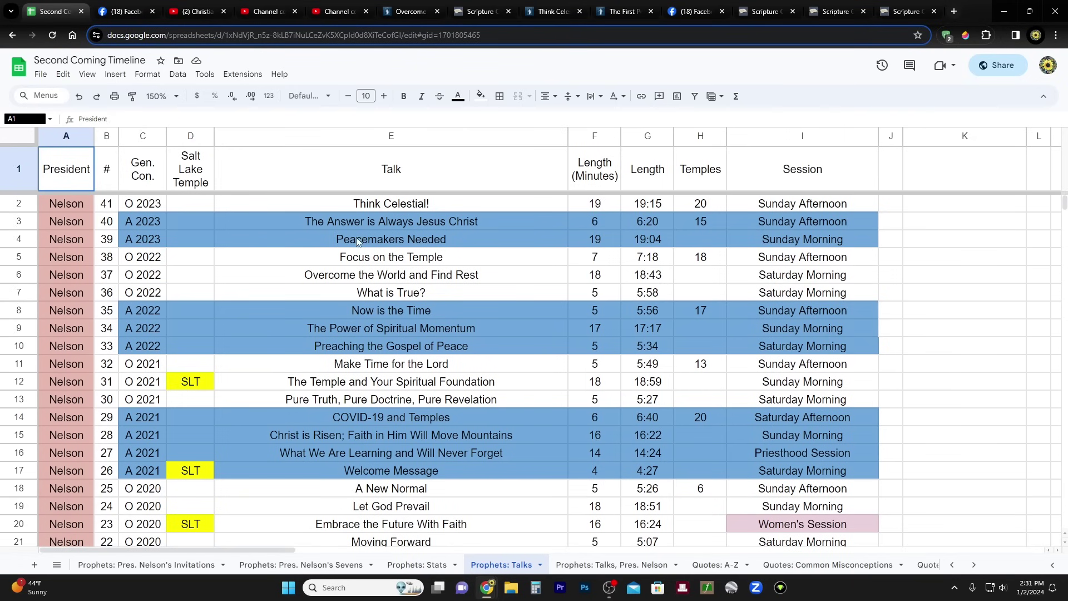
Look over the talks list, then examine the SLT column of the conference summary table from the A 2018 row upward
scroll(358, 292, down, 3)
scroll(358, 292, down, 3)
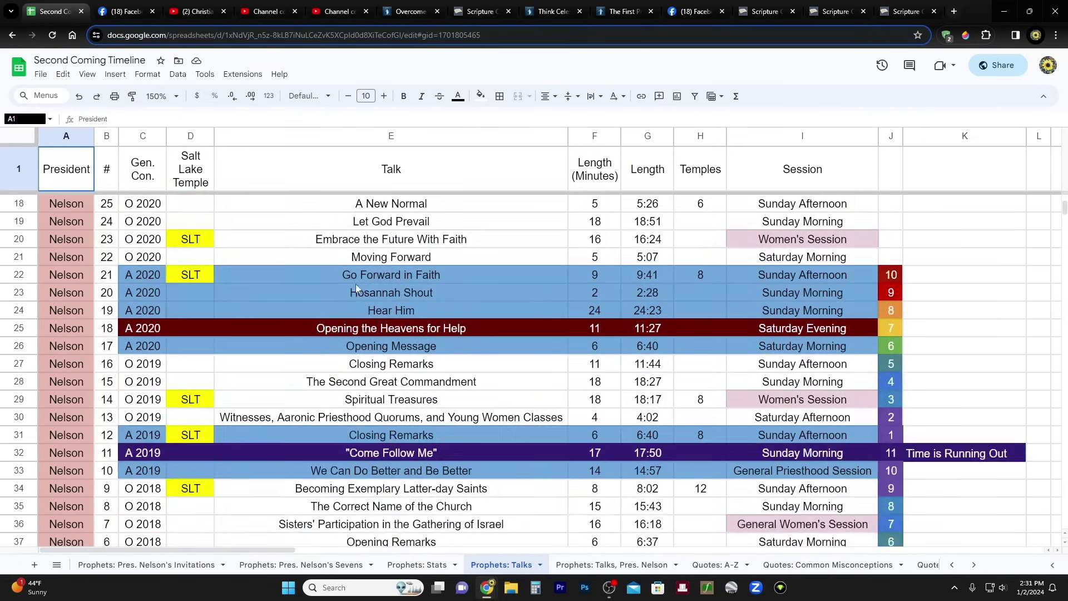
drag(265, 551, 479, 446)
scroll(308, 441, up, 5)
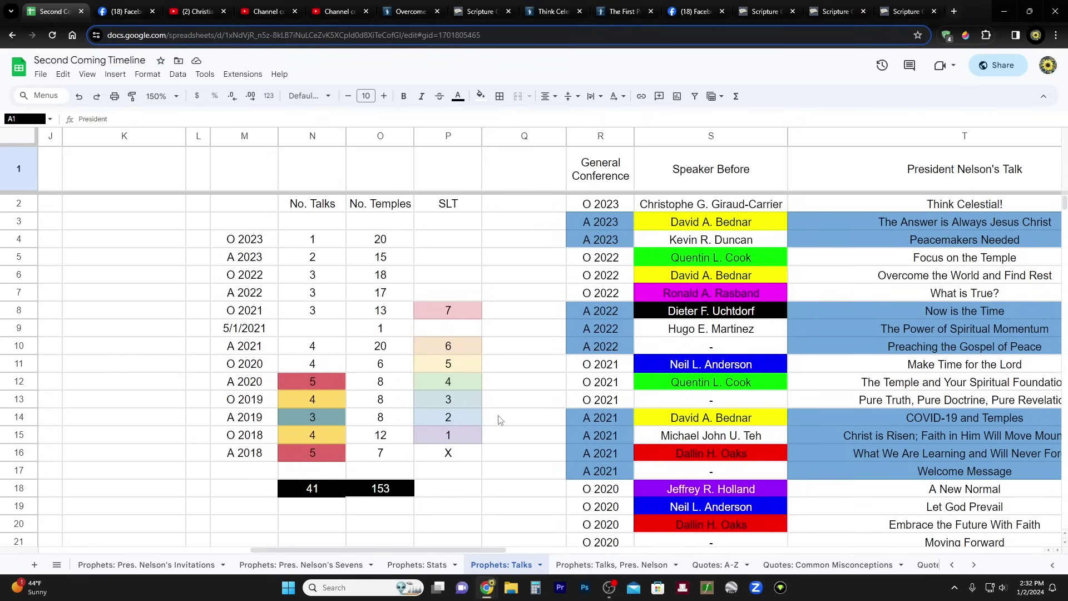
click(458, 461)
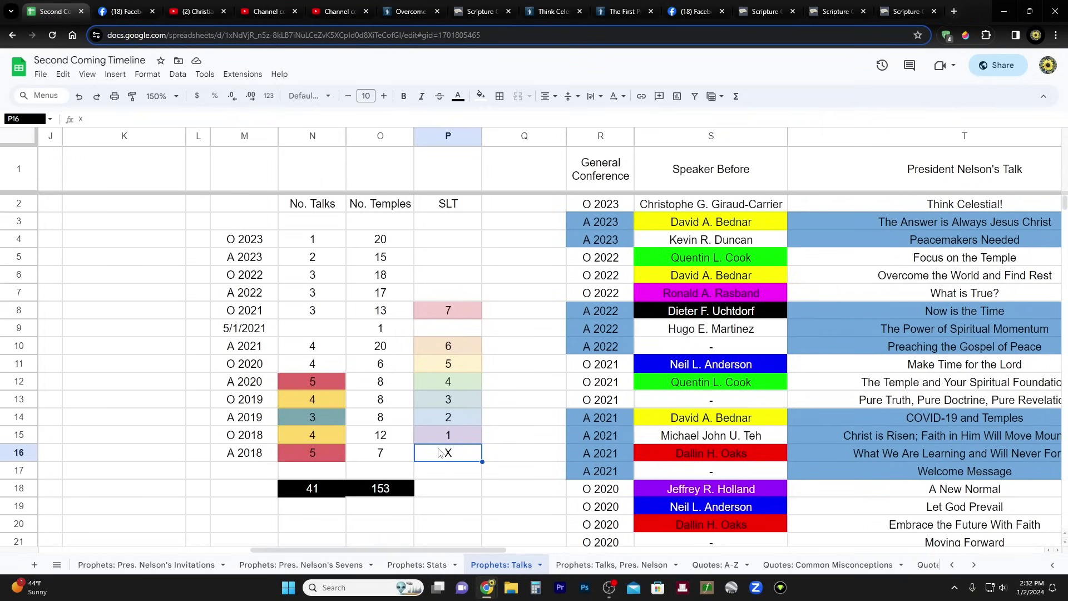
drag(459, 437, 498, 341)
click(499, 345)
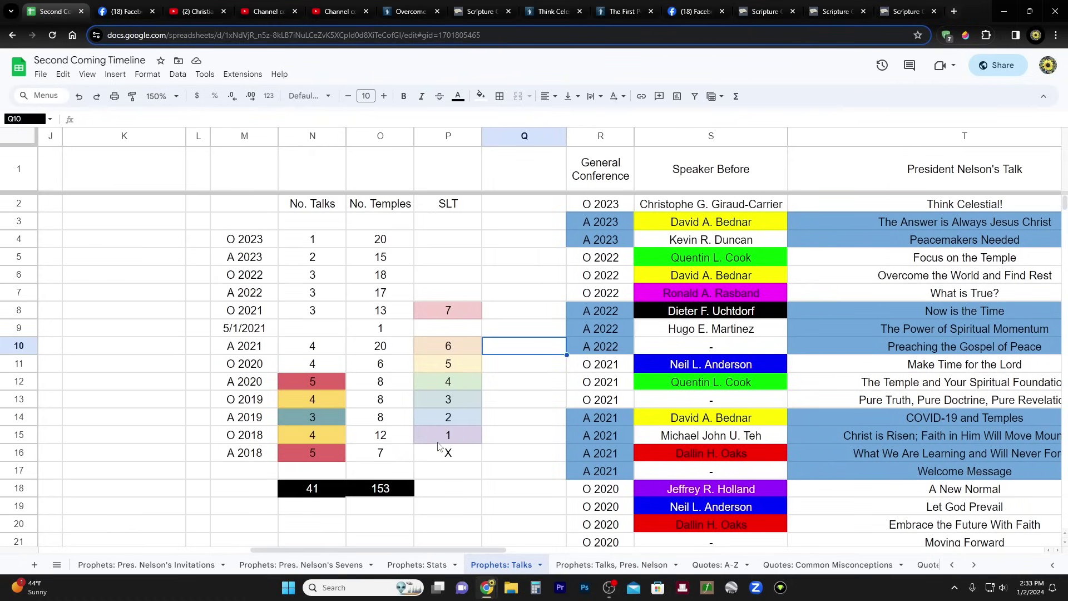
Point out the O 2018 and O 2021 conferences and select the SLT numbers between those two rows
click(256, 441)
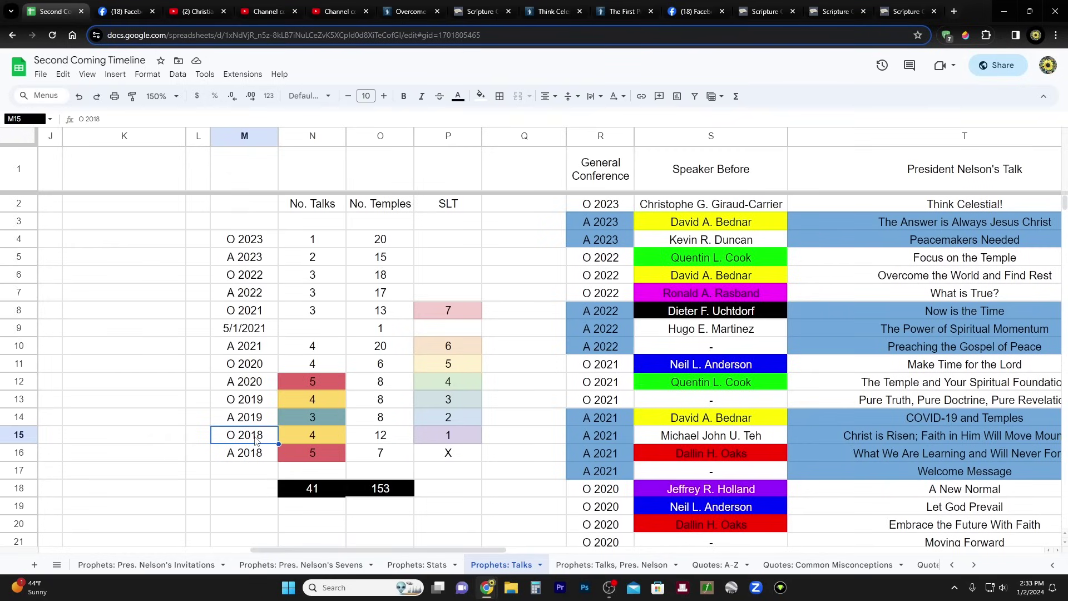
click(257, 315)
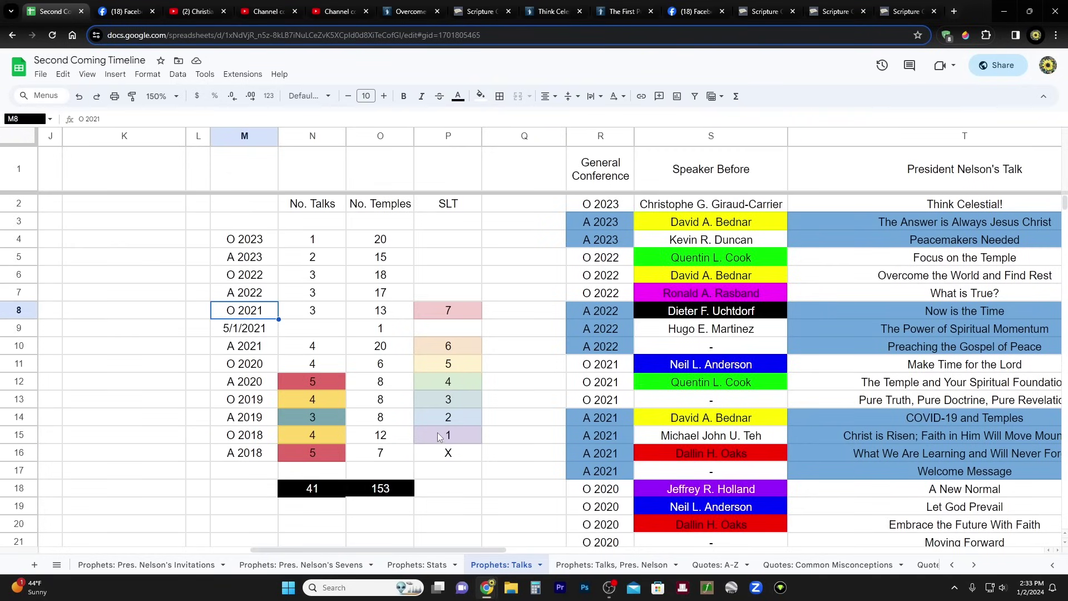
drag(449, 439, 453, 316)
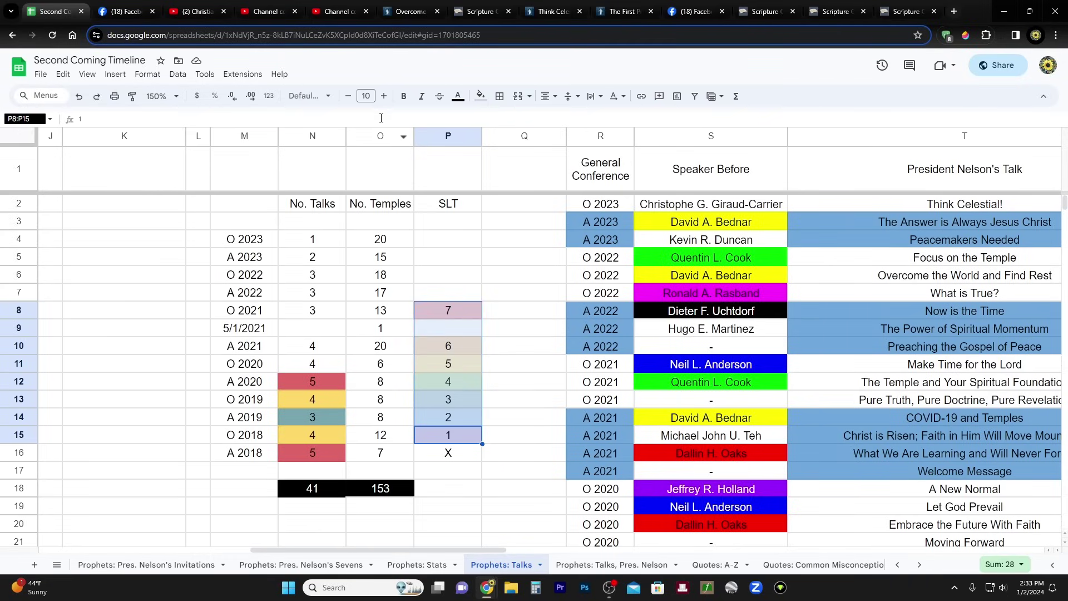
Select the coloured No. Talks cells covering the A 2018 through A 2020 conferences
drag(315, 452, 316, 378)
click(326, 457)
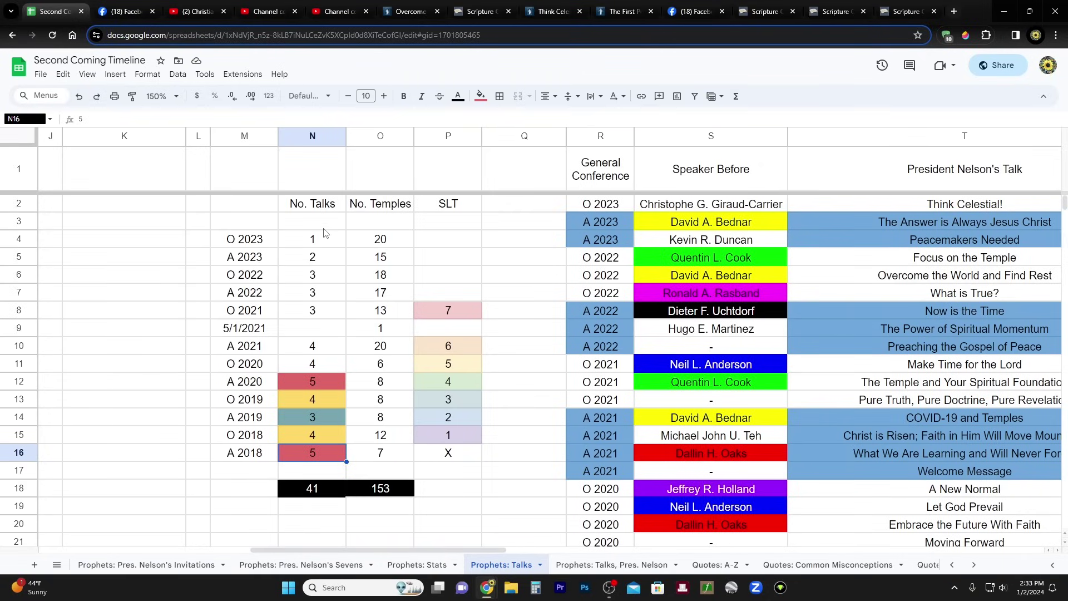
drag(325, 380, 326, 453)
drag(325, 383, 329, 445)
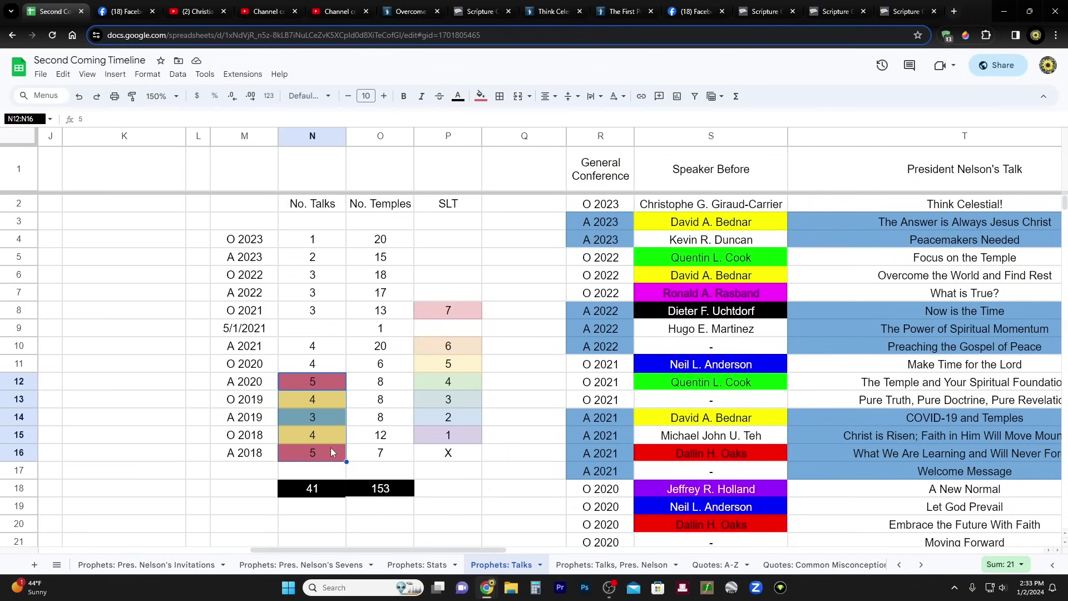
Return to the main talks list and select the "Time is Running Out" note beside the A 2019 talk "Come Follow Me"
drag(323, 550, 112, 550)
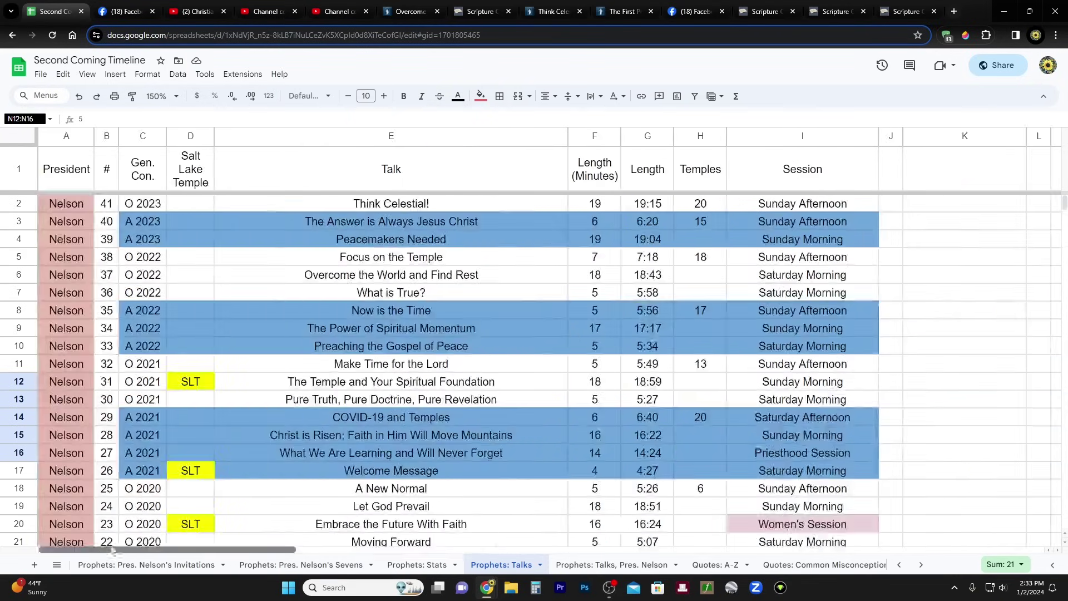
scroll(278, 477, down, 9)
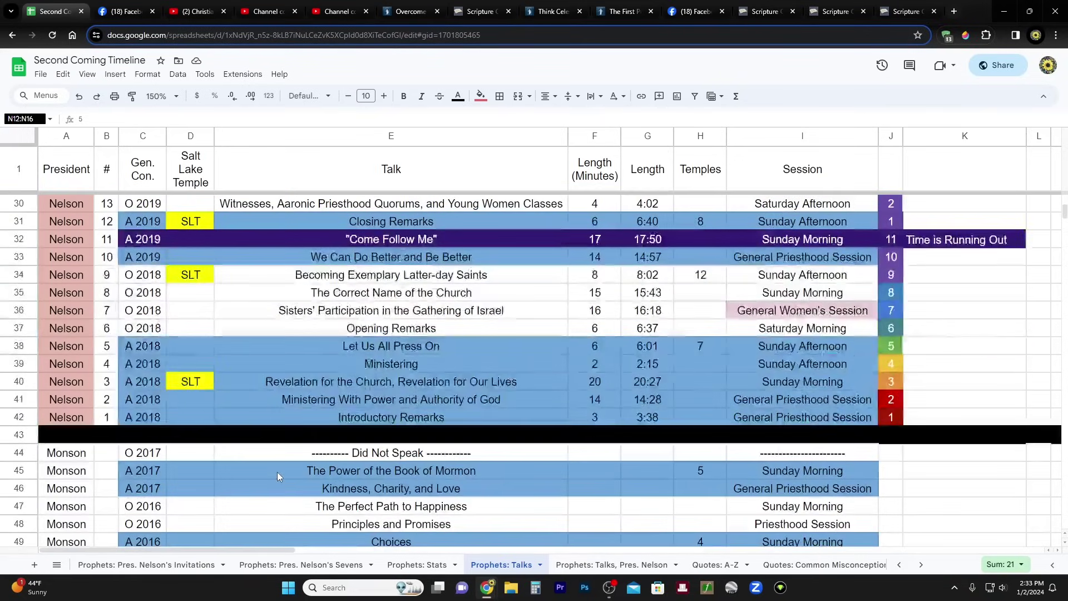
scroll(276, 470, up, 1)
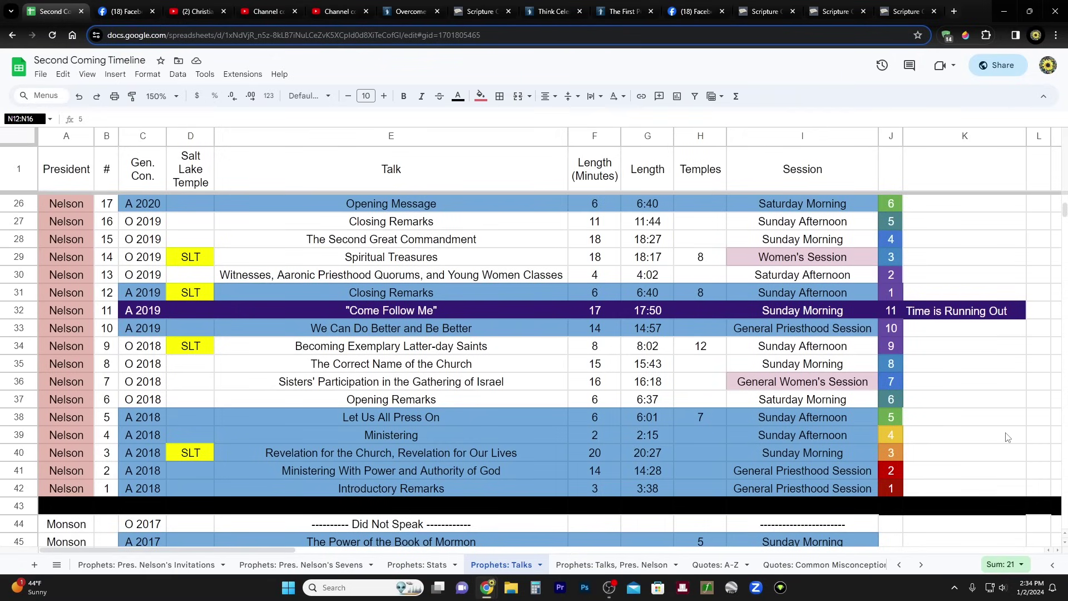
click(933, 312)
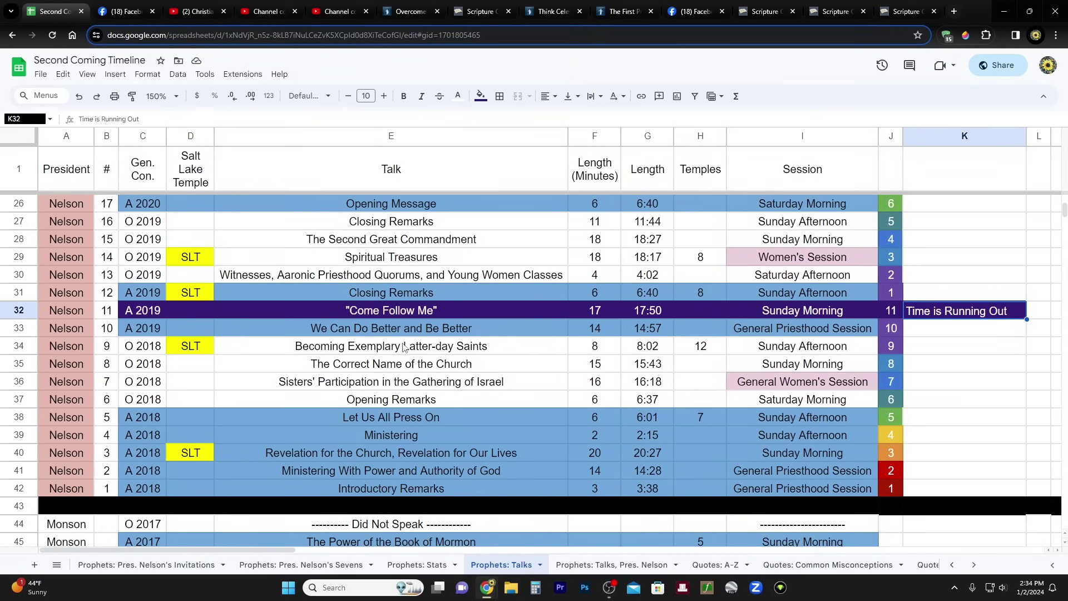
Review the full list of President Nelson's conference talks from A 2018 to O 2023, including their lengths and sessions
scroll(440, 399, up, 3)
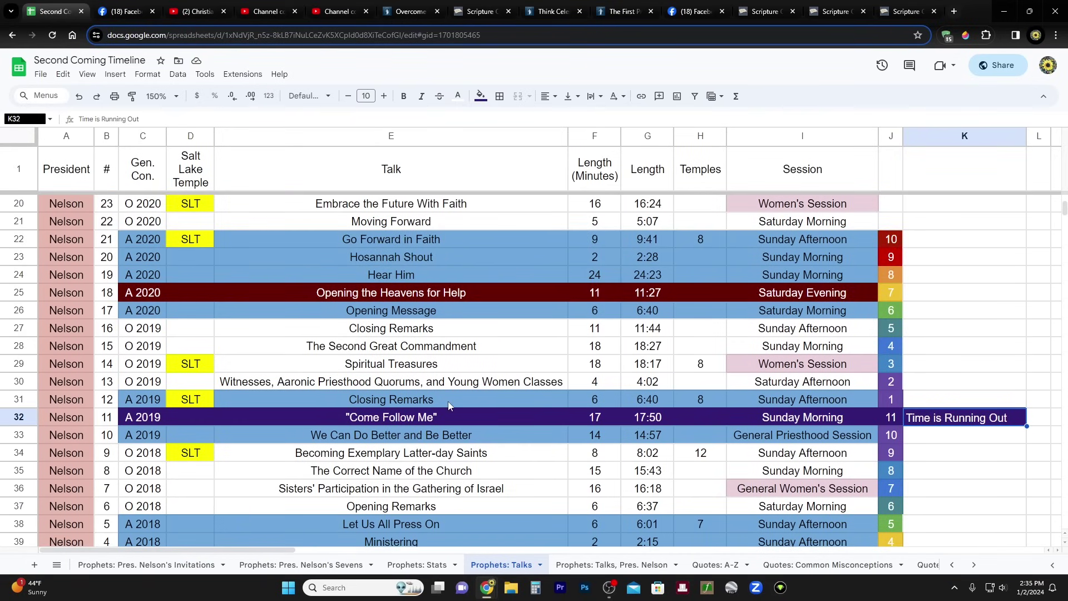
scroll(443, 402, down, 1)
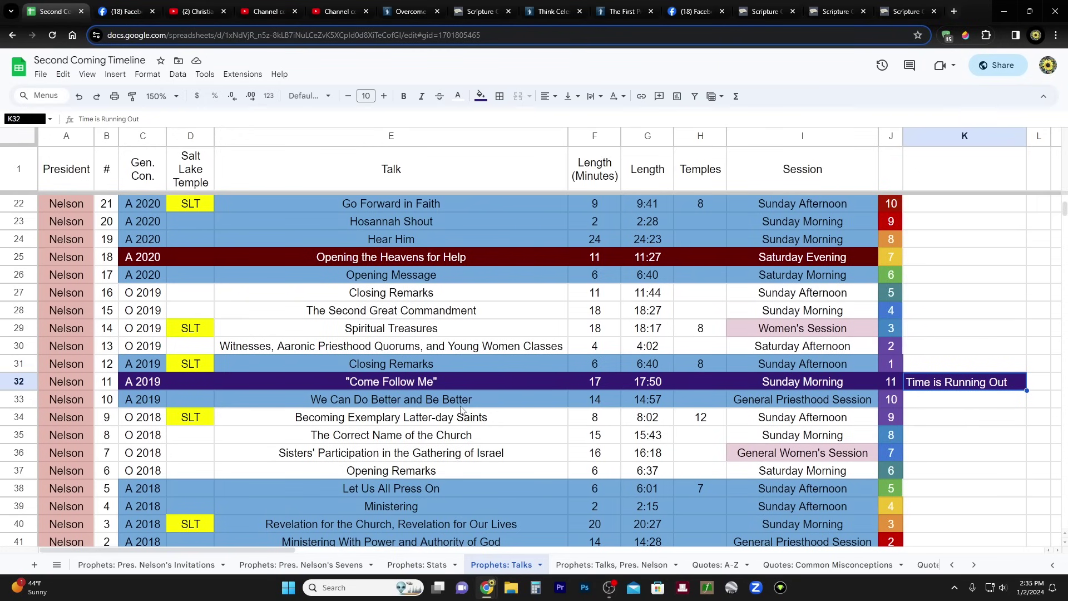
scroll(461, 410, up, 5)
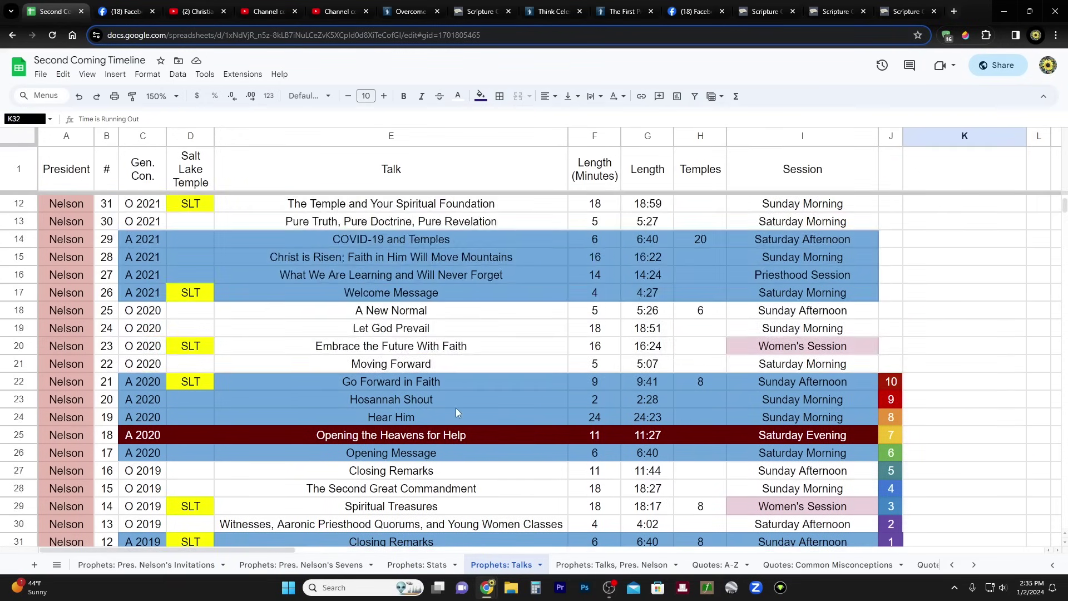
scroll(456, 412, up, 3)
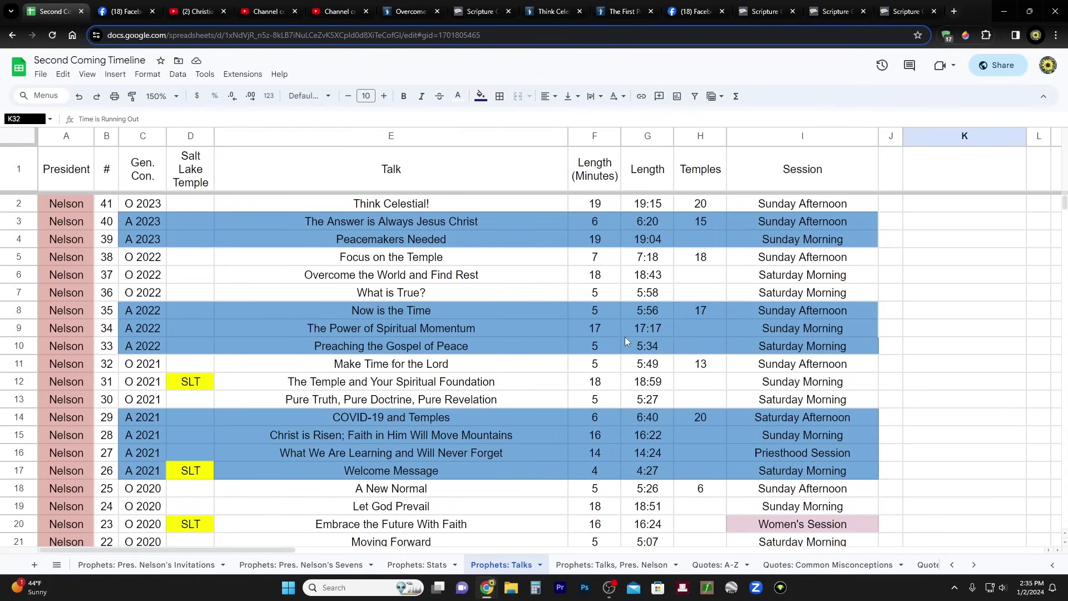
scroll(526, 365, down, 5)
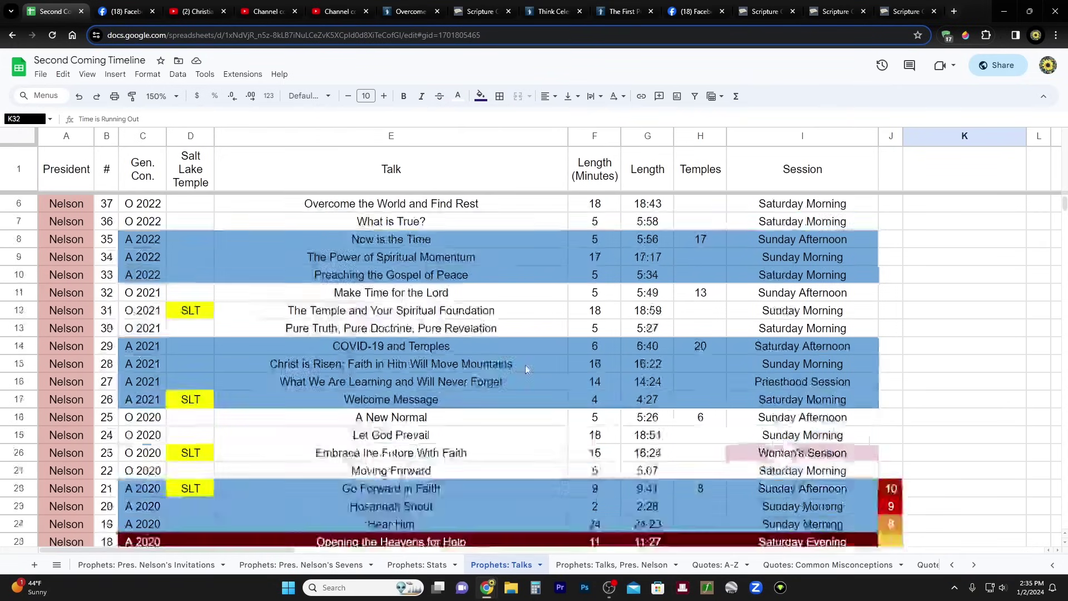
scroll(526, 369, down, 6)
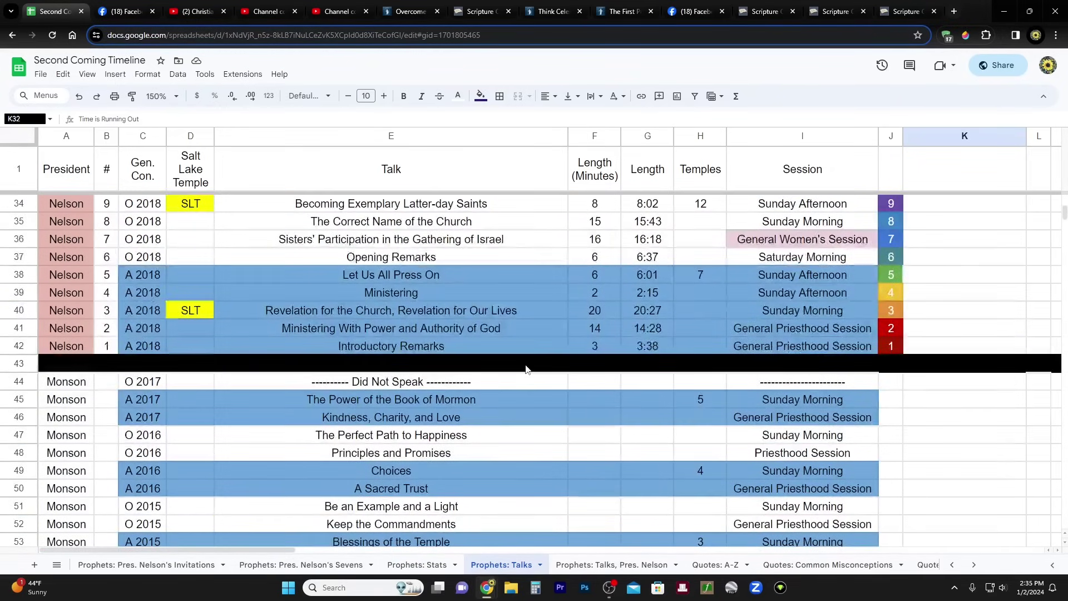
scroll(526, 369, up, 11)
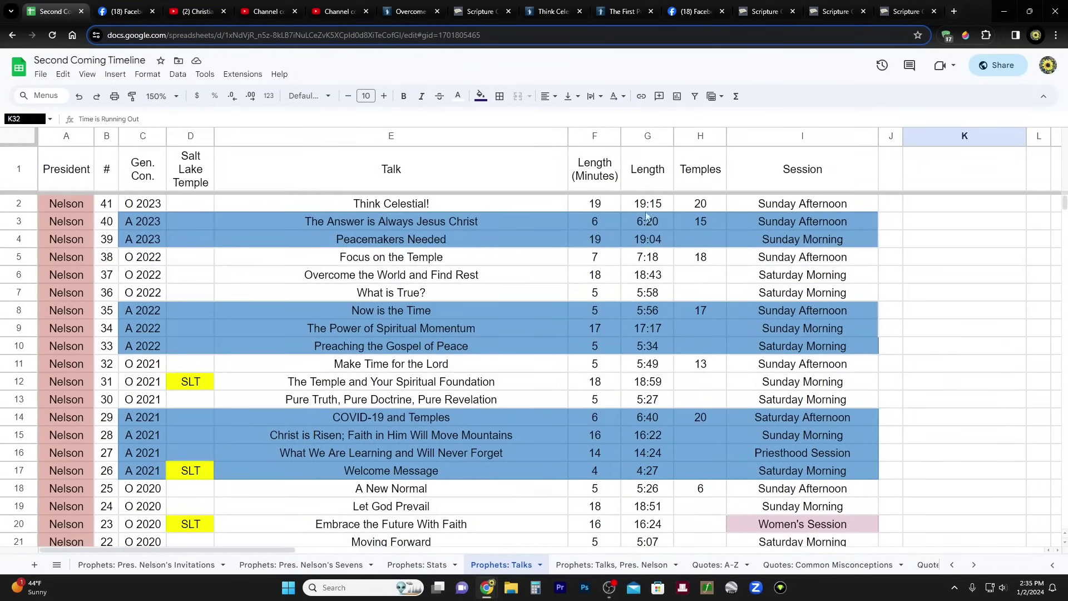
Switch to the Scripture Citation Index, check the two "marvelous" searches, and return to the "marvel" search page
click(768, 11)
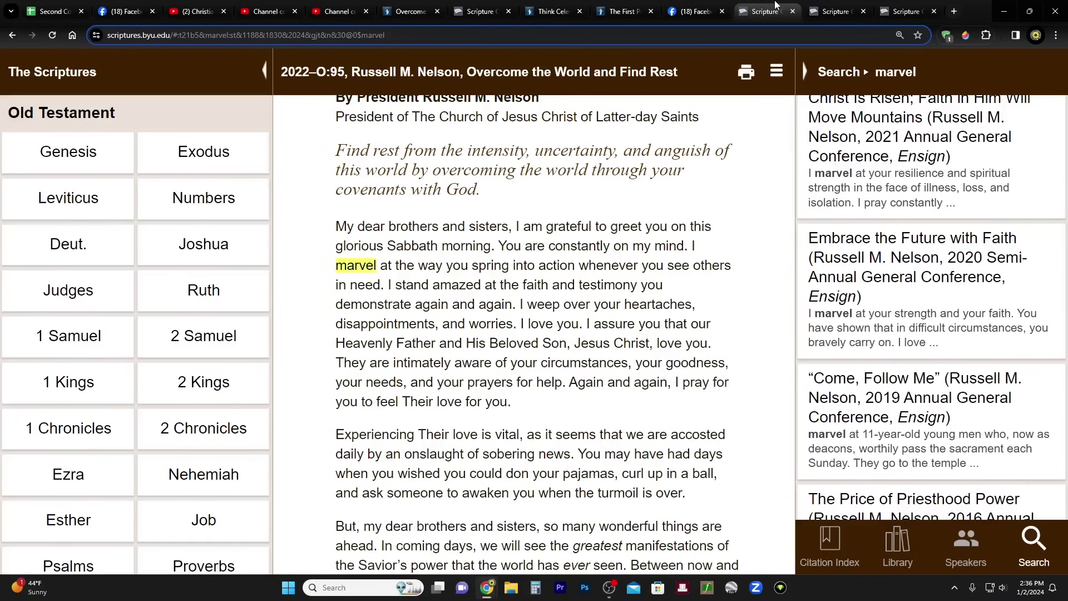
click(832, 10)
click(885, 7)
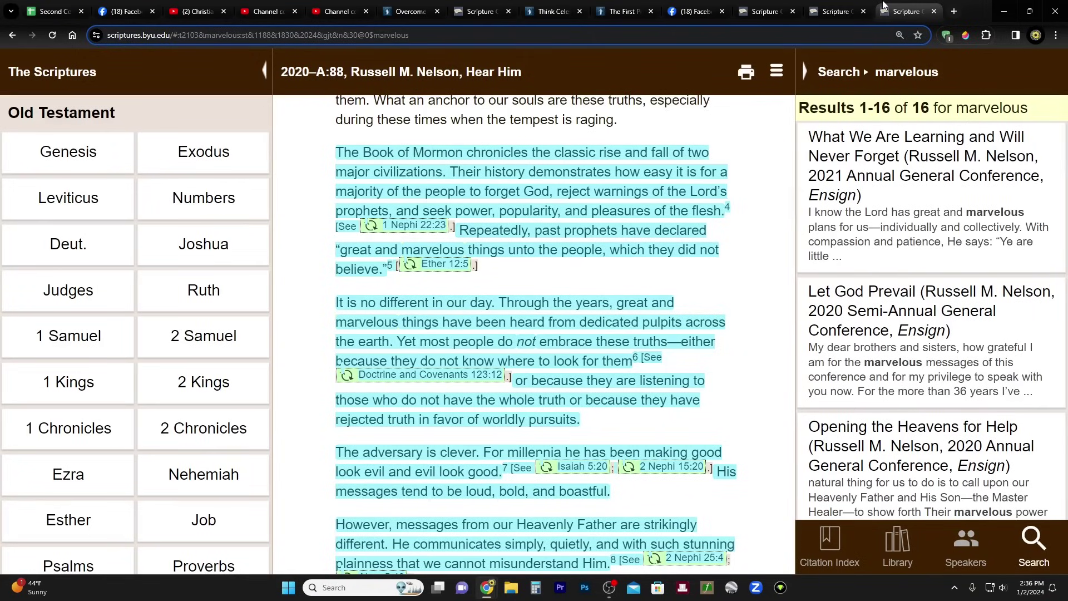
click(850, 6)
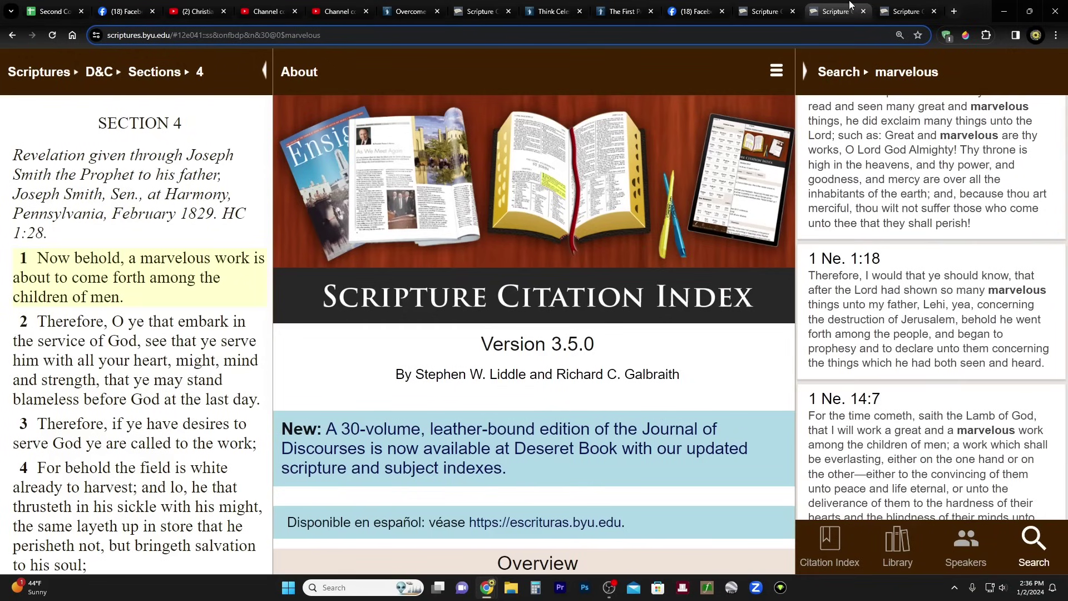
click(774, 6)
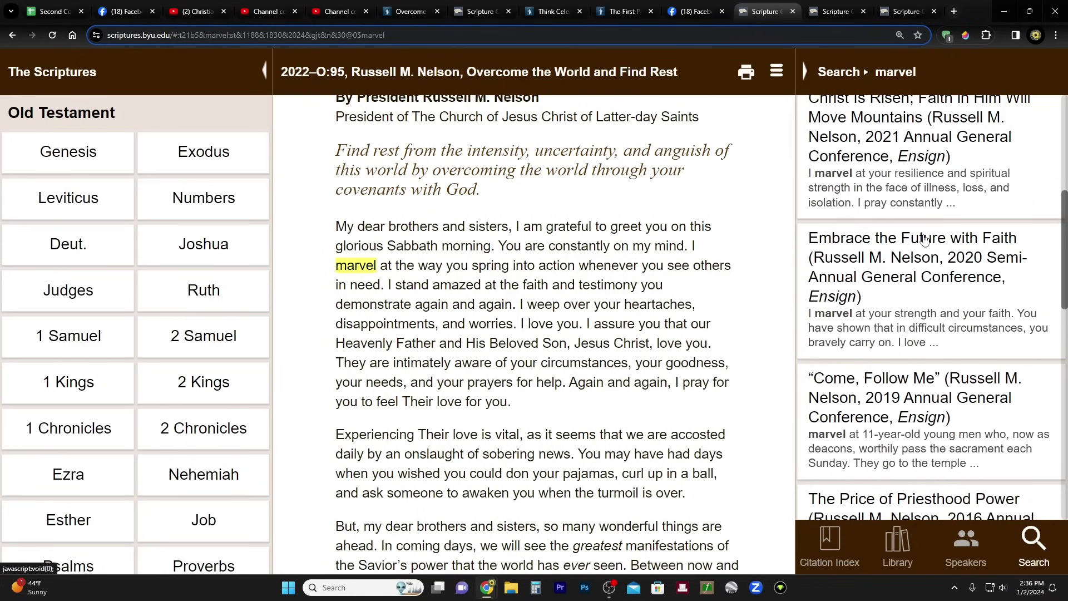
Examine President Nelson's talks in the "marvel" search results, from "Overcome the World and Find Rest" back to "Jesus Christ—the Master Healer"
scroll(924, 240, up, 5)
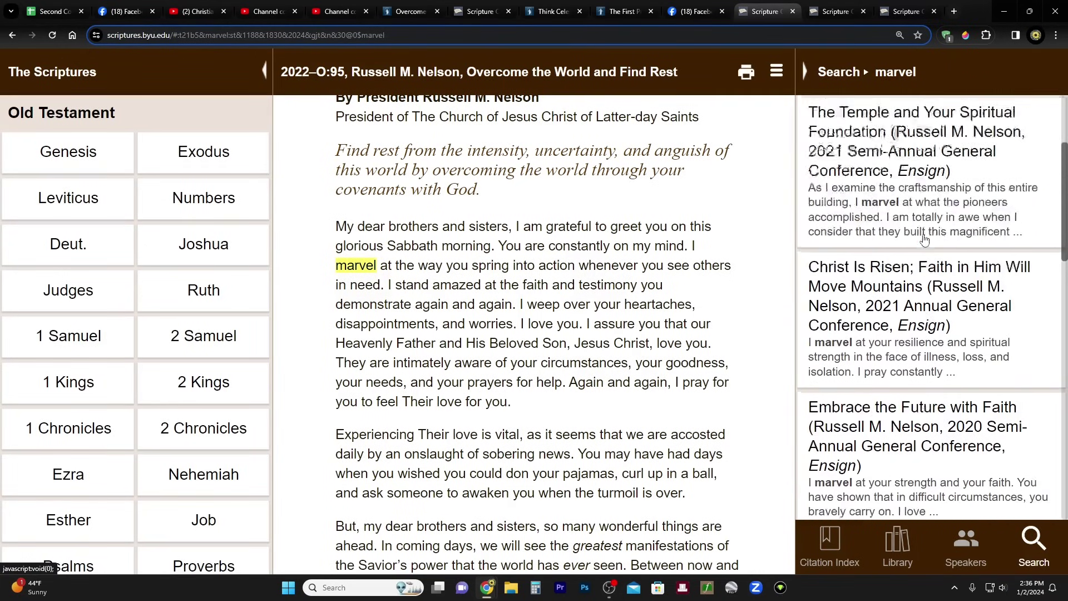
scroll(924, 240, down, 5)
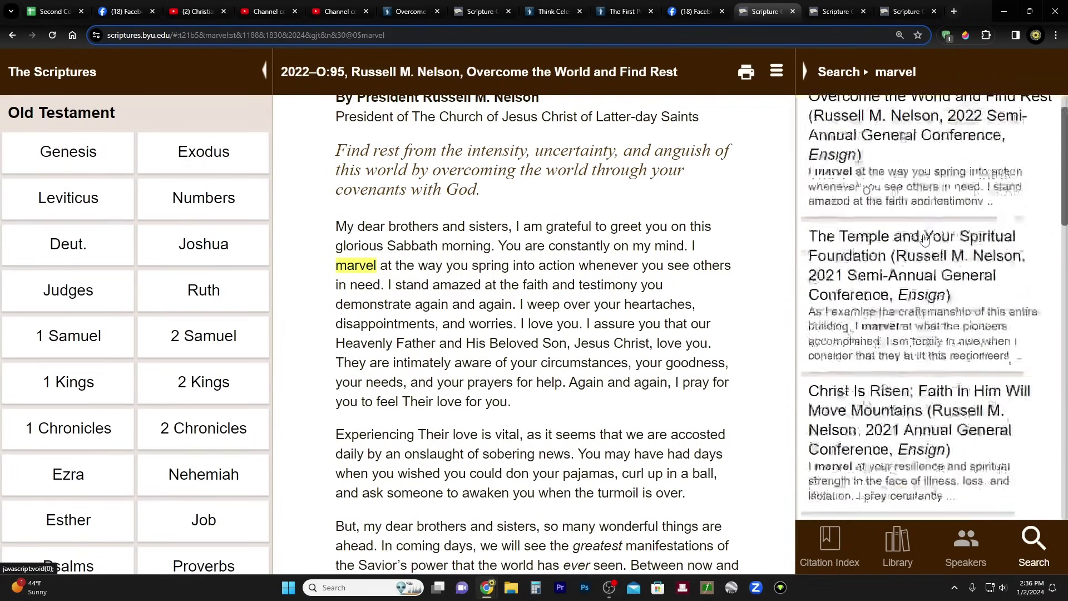
scroll(924, 240, up, 5)
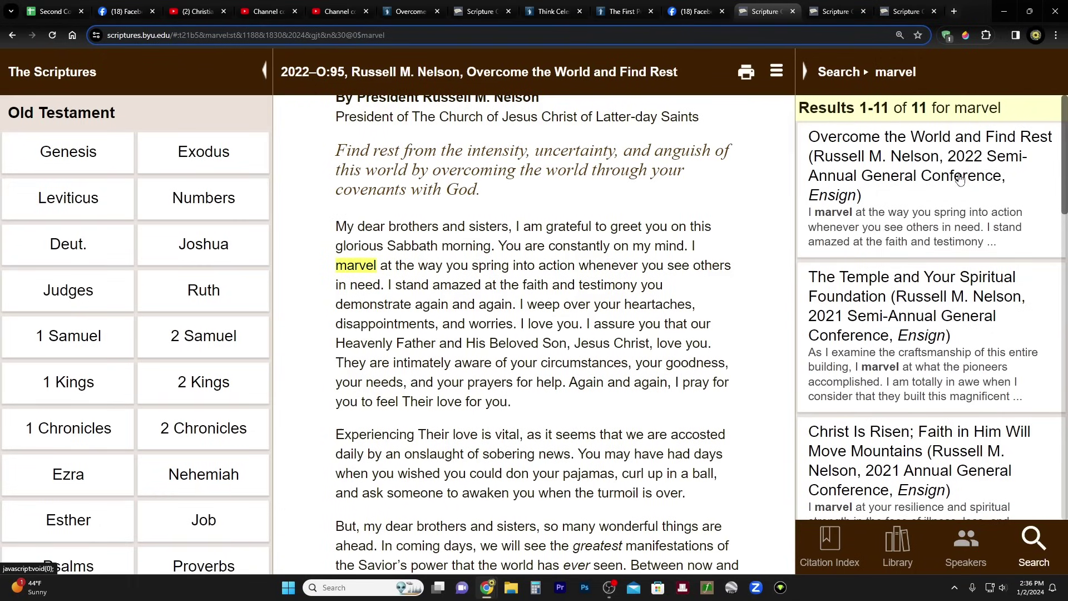
scroll(936, 187, down, 1)
scroll(852, 264, down, 3)
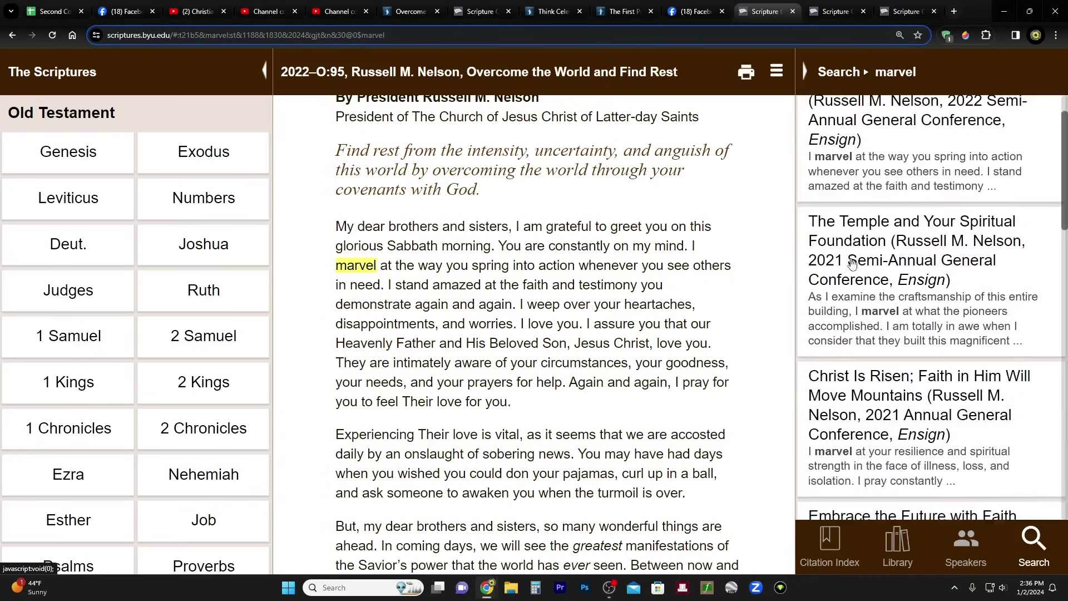
scroll(871, 275, down, 4)
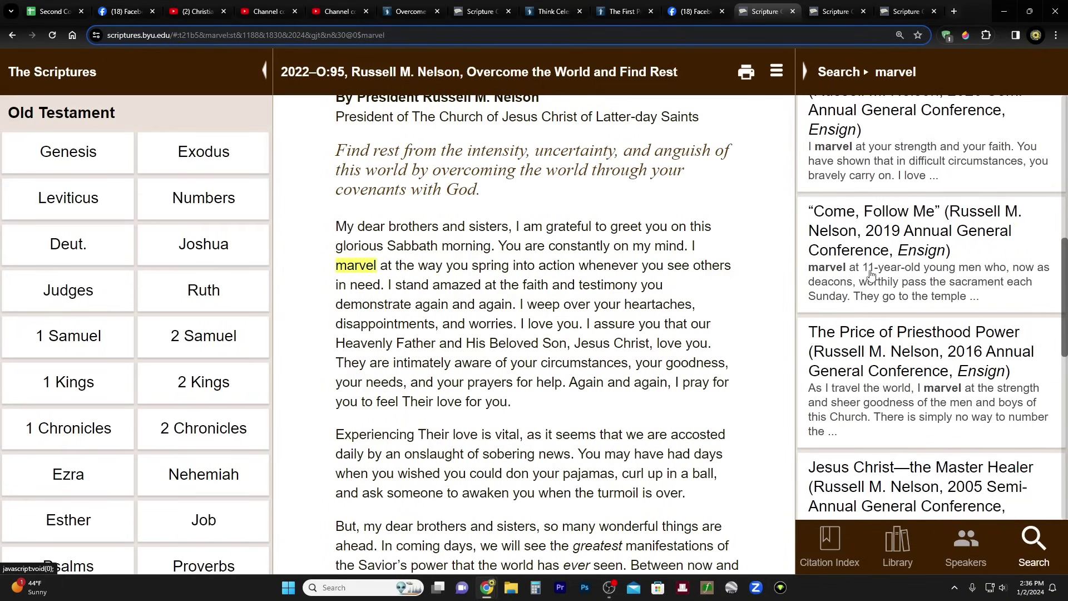
scroll(871, 275, up, 7)
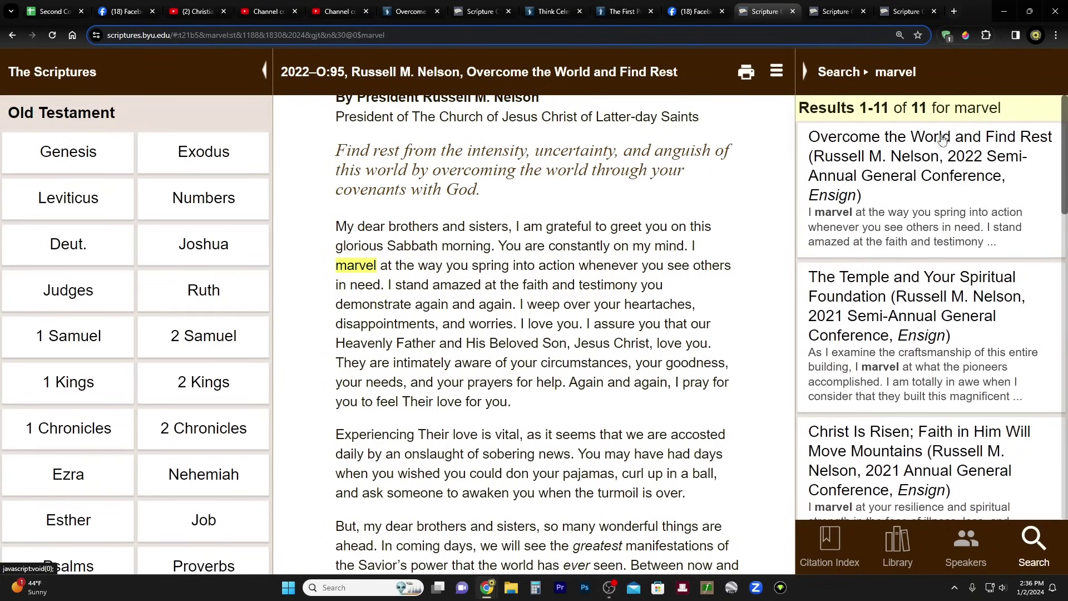
scroll(1065, 183, down, 1)
drag(1066, 183, 1066, 350)
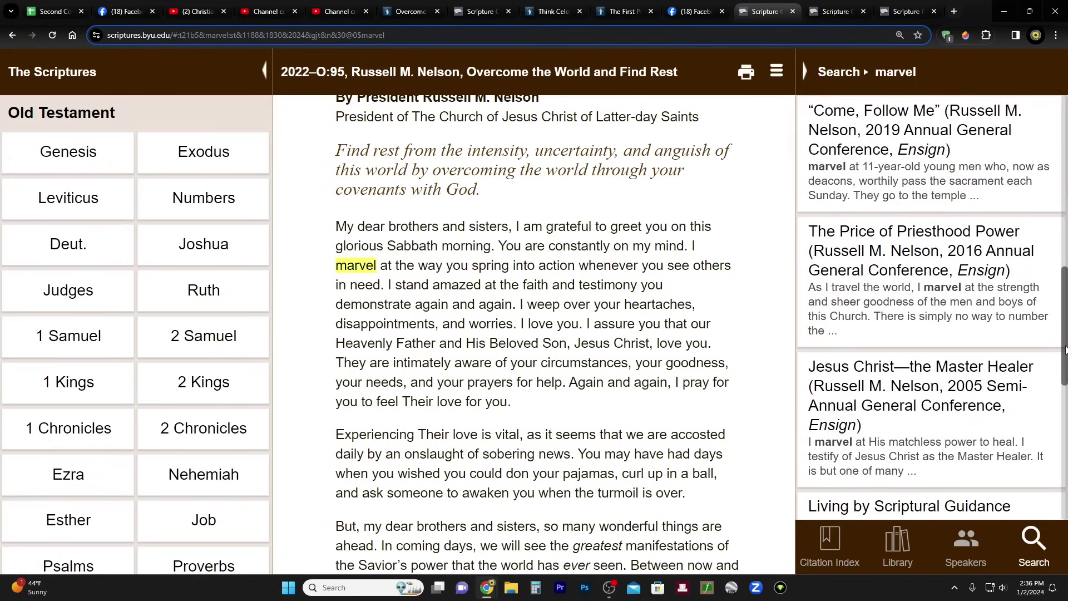